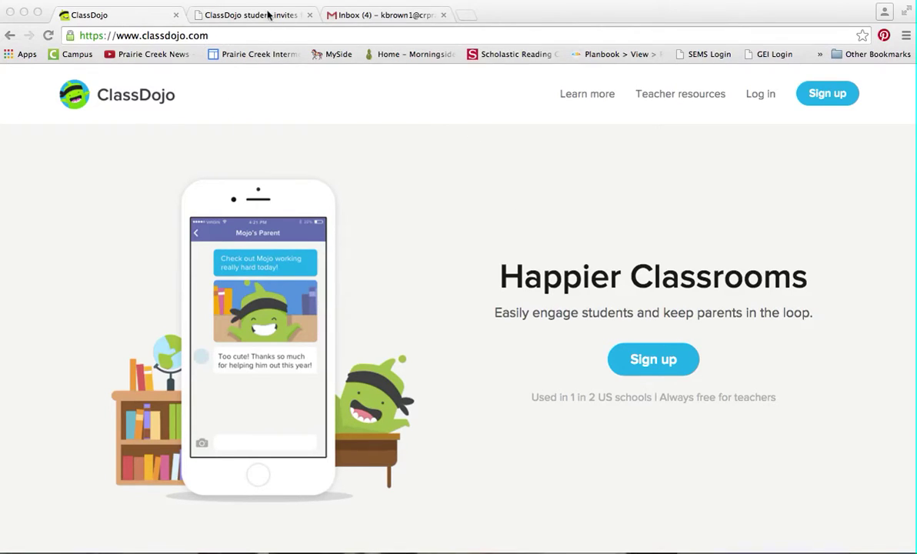
# Look over the class invite PDF that lists the class codes
pyautogui.click(261, 15)
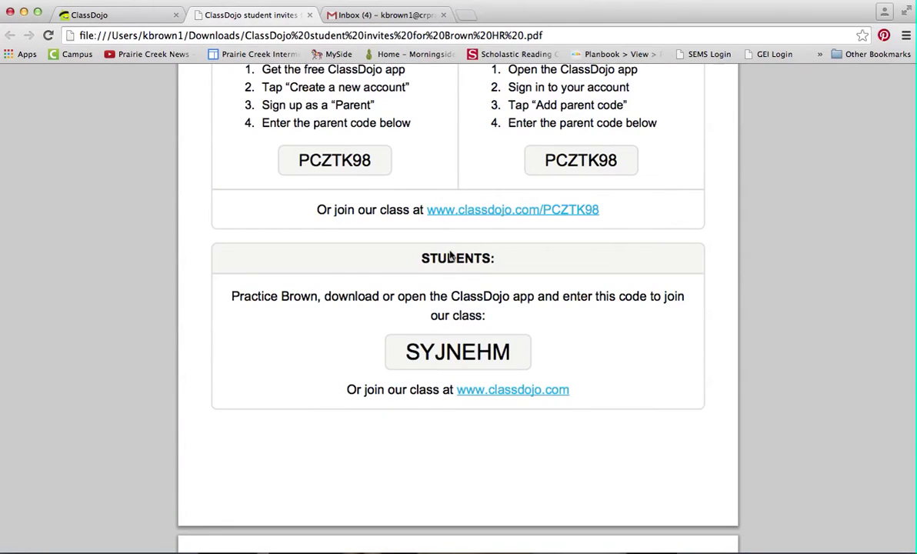
pyautogui.scroll(6, 450, 256)
pyautogui.scroll(-2, 450, 251)
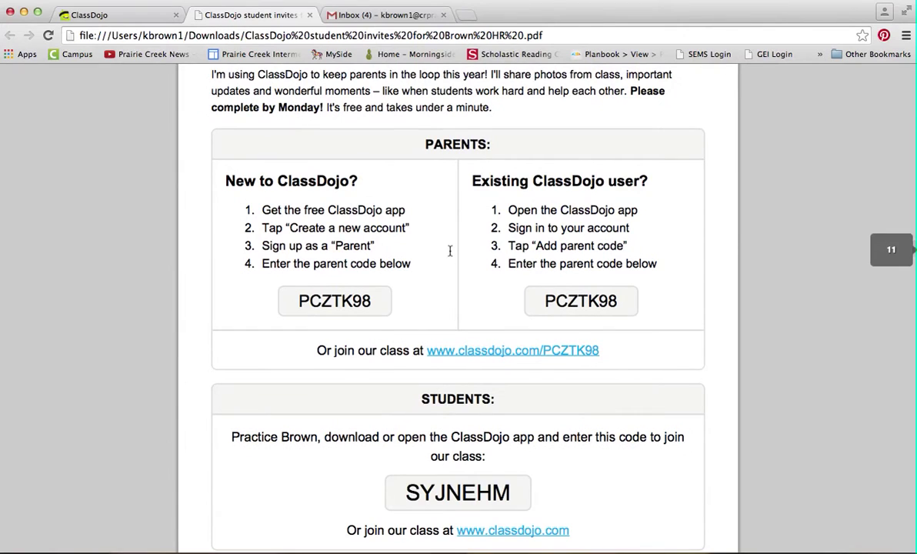
pyautogui.scroll(-4, 450, 251)
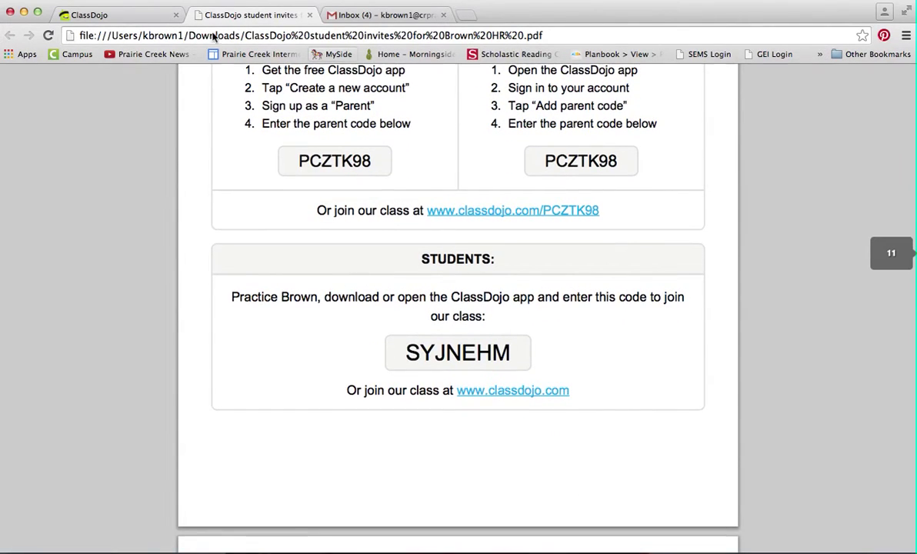
# Back on the ClassDojo homepage, start a Student sign-up and focus the username field
pyautogui.click(138, 17)
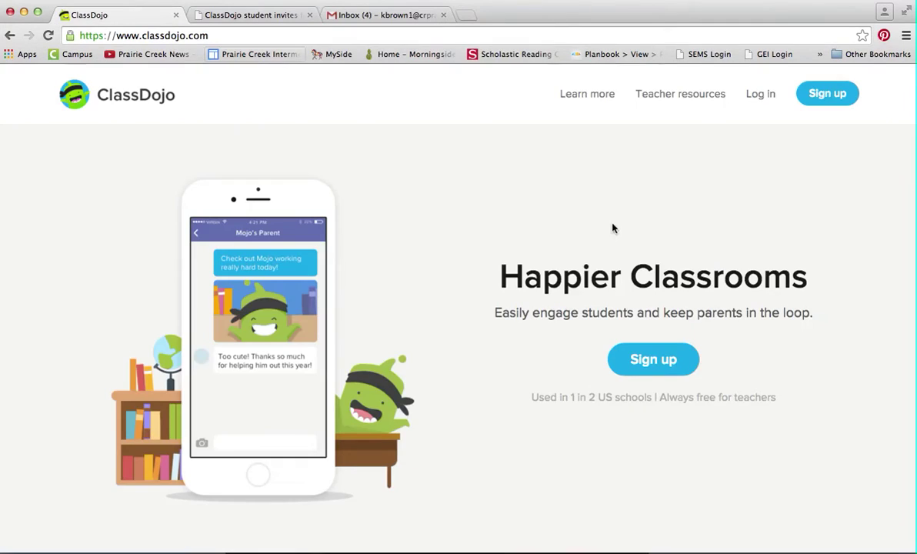
pyautogui.click(641, 363)
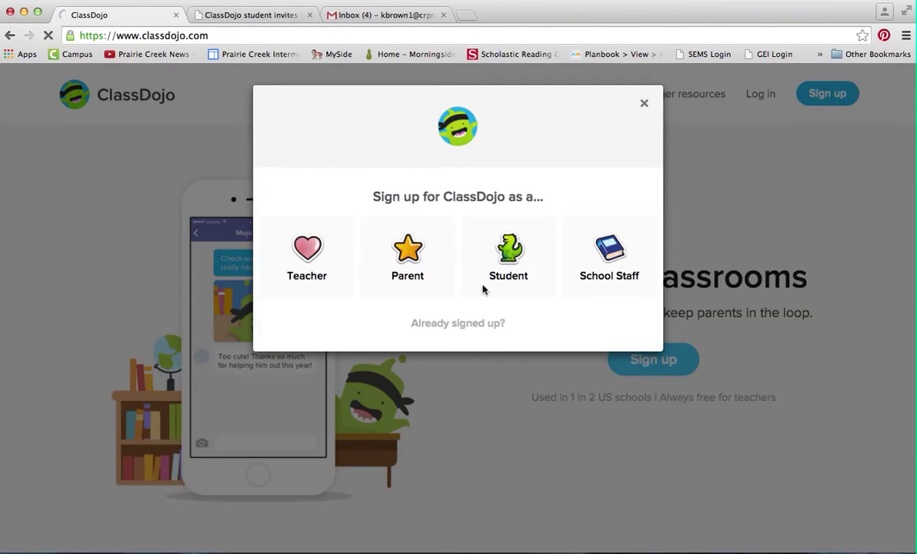
pyautogui.click(511, 256)
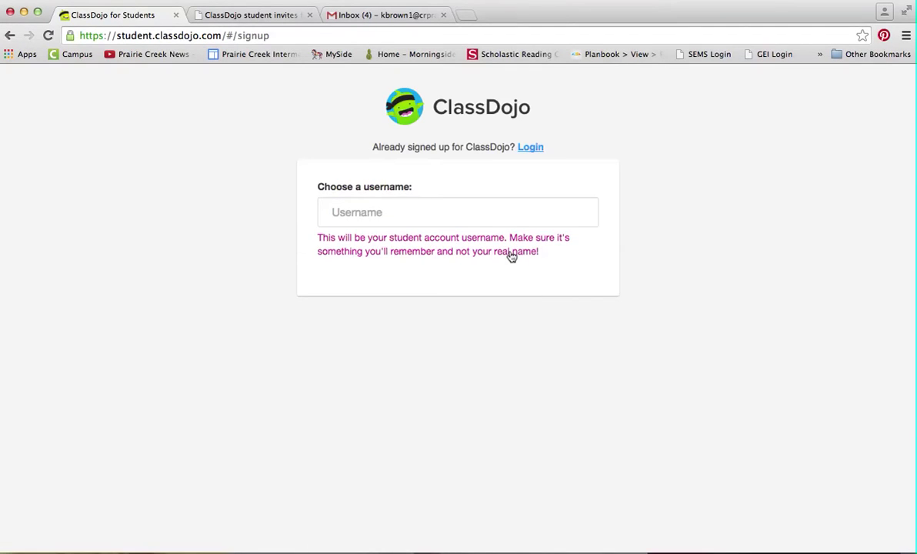
pyautogui.click(379, 214)
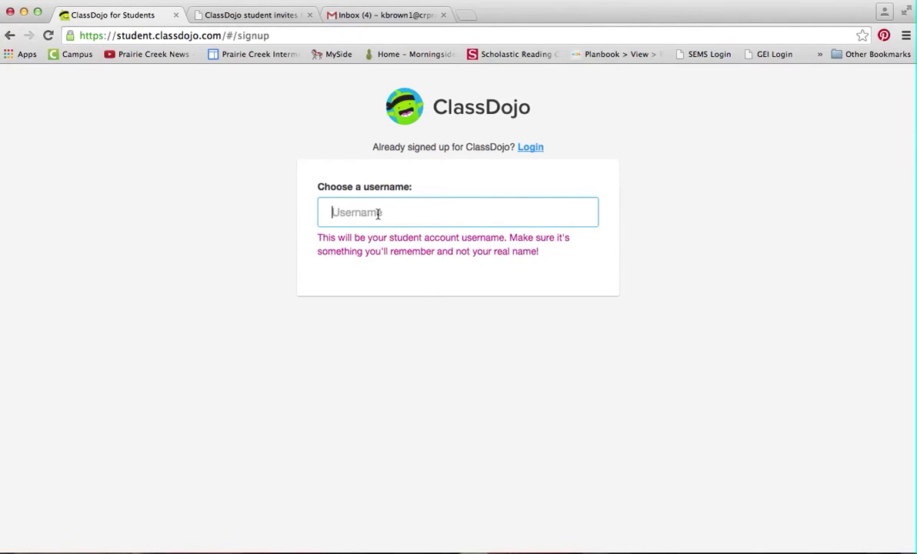
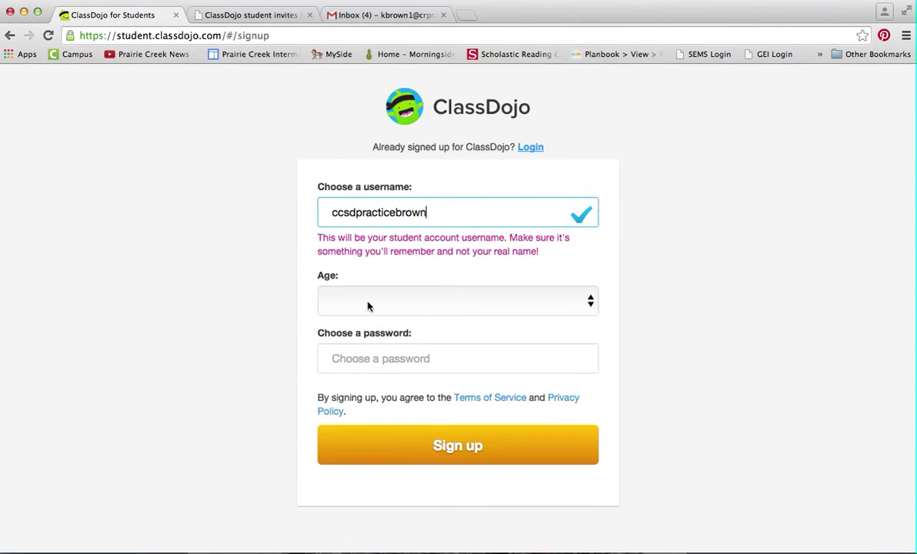
# Set the age to 18 and older, enter a password, and submit the sign-up
pyautogui.click(368, 305)
pyautogui.scroll(-3, 366, 462)
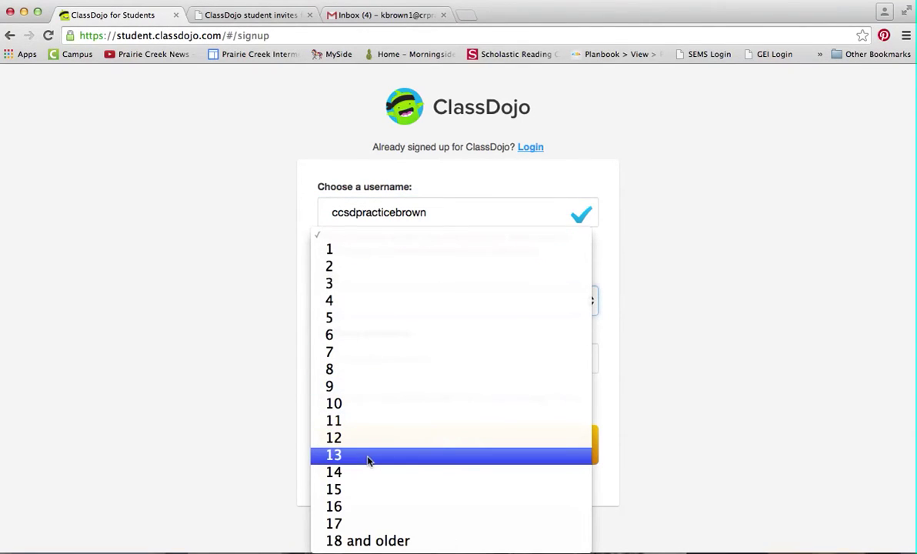
pyautogui.click(367, 541)
pyautogui.click(368, 358)
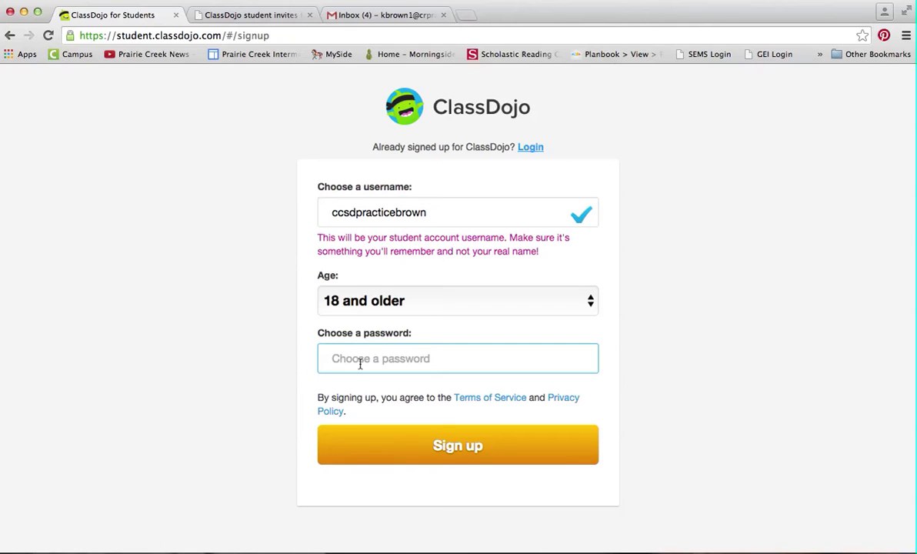
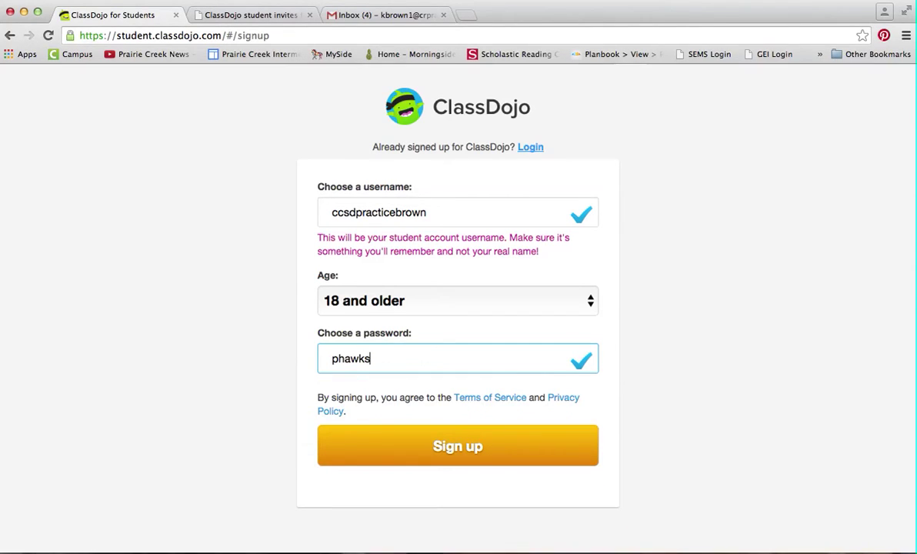
pyautogui.click(431, 454)
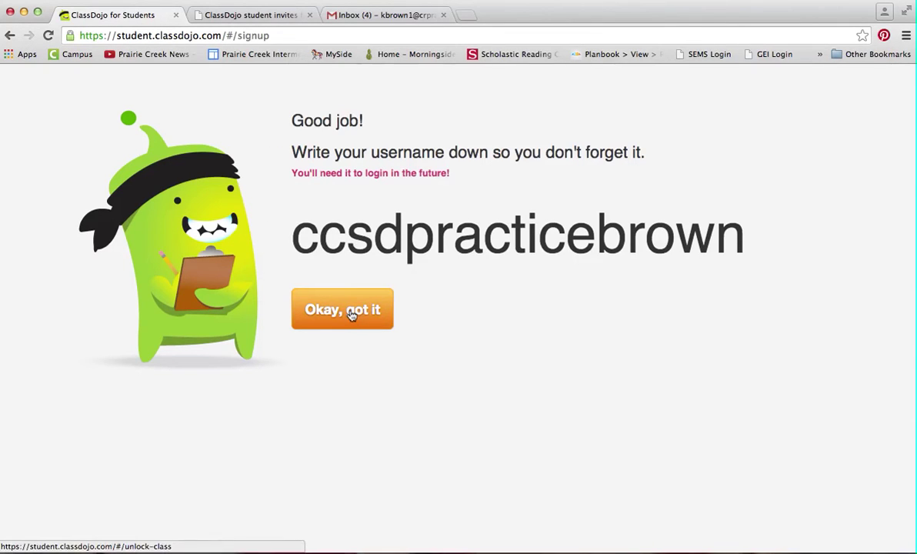
pyautogui.click(351, 312)
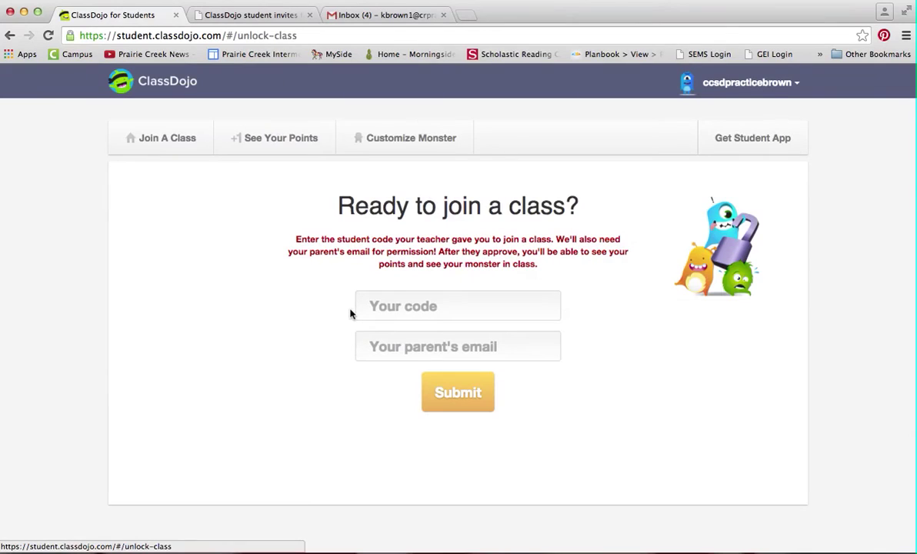
pyautogui.click(248, 15)
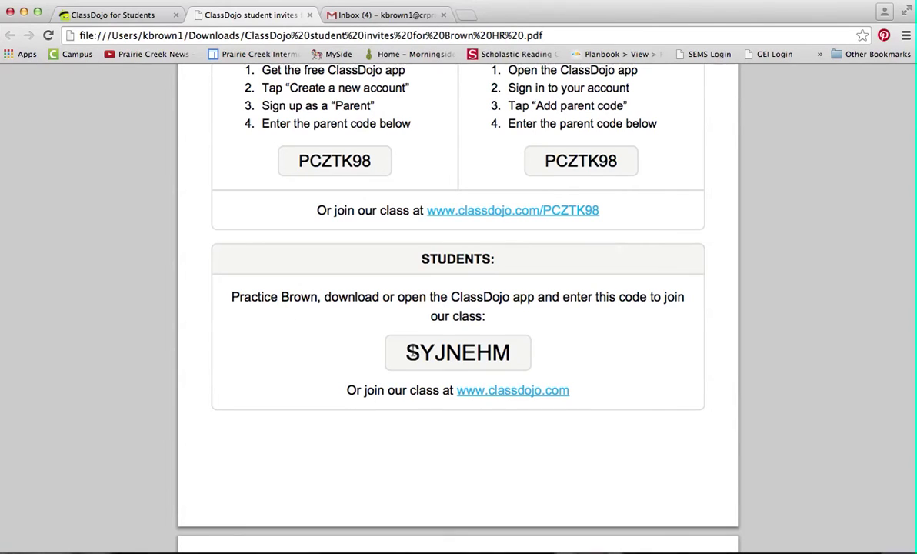
pyautogui.moveTo(410, 352); pyautogui.dragTo(505, 353)
pyautogui.press('super+c')
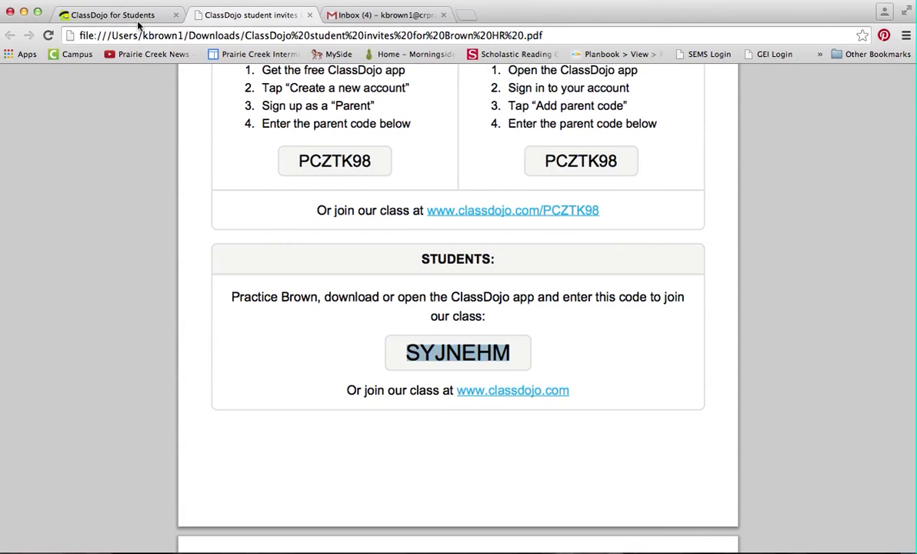
pyautogui.click(112, 14)
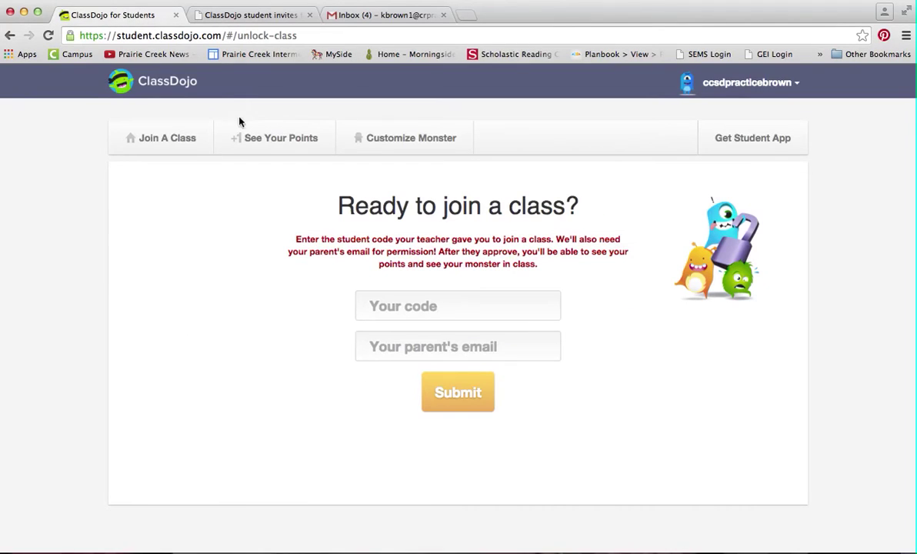
pyautogui.click(426, 306)
pyautogui.press('super+v')
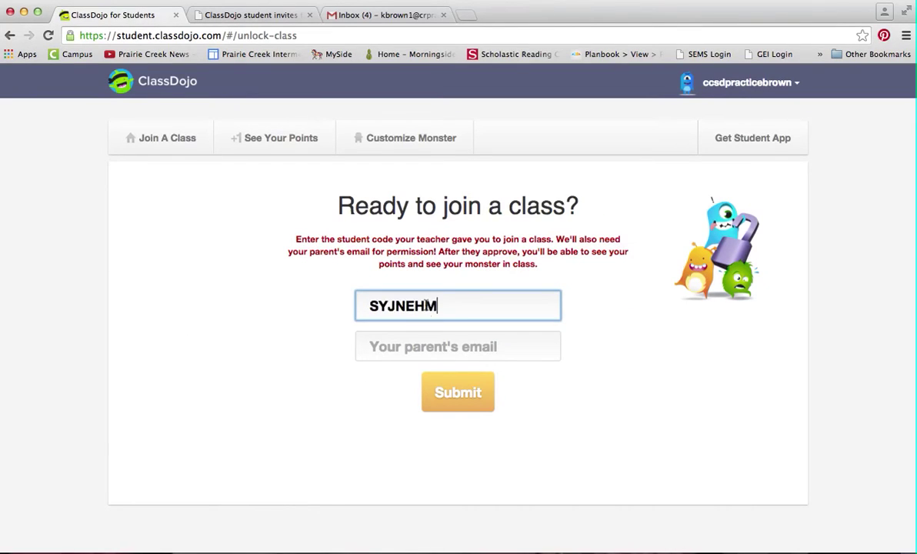
pyautogui.click(434, 349)
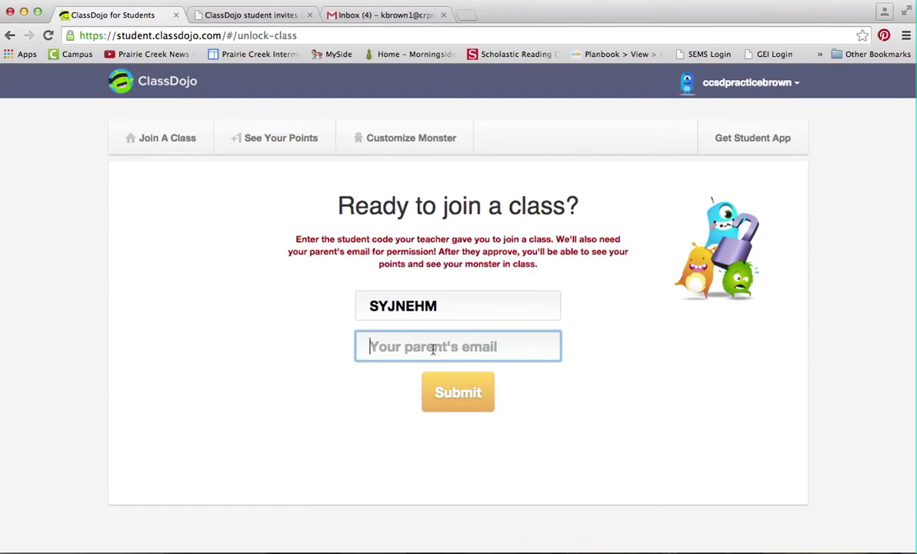
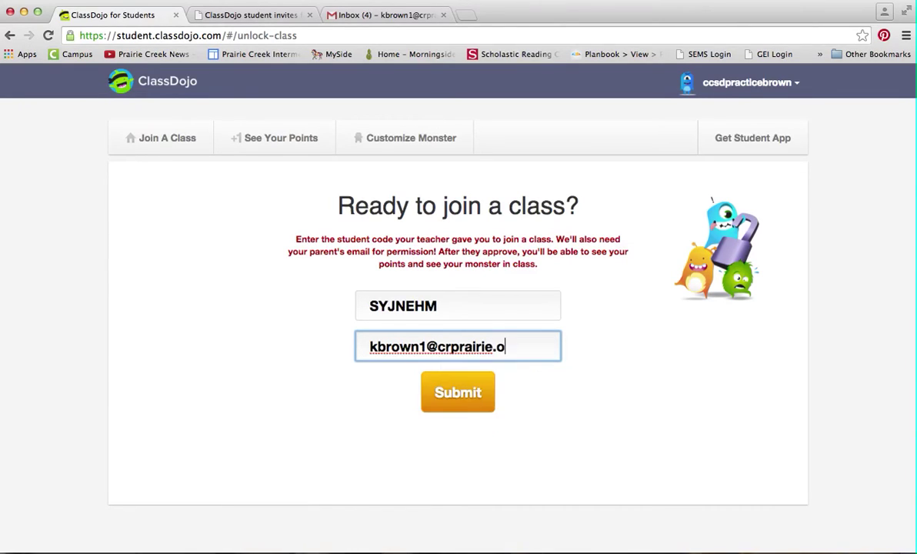
pyautogui.click(436, 389)
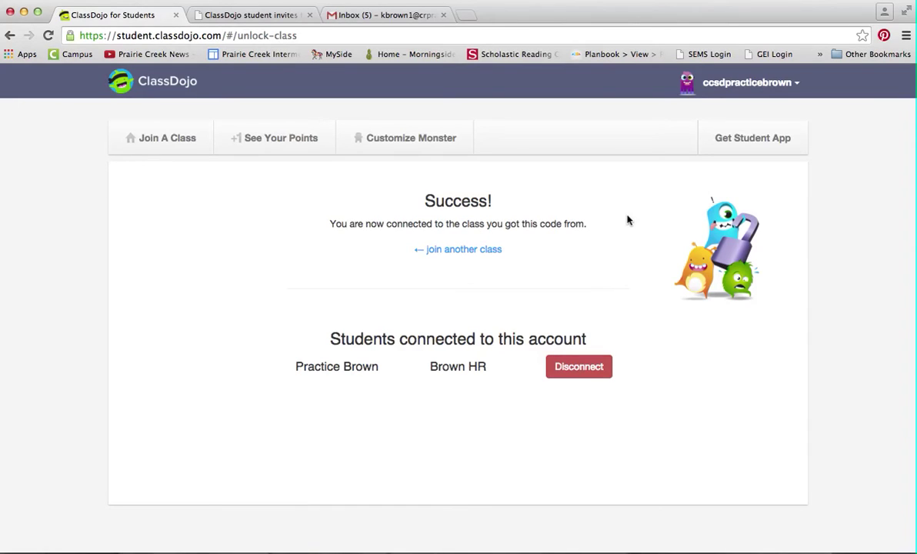
pyautogui.click(189, 137)
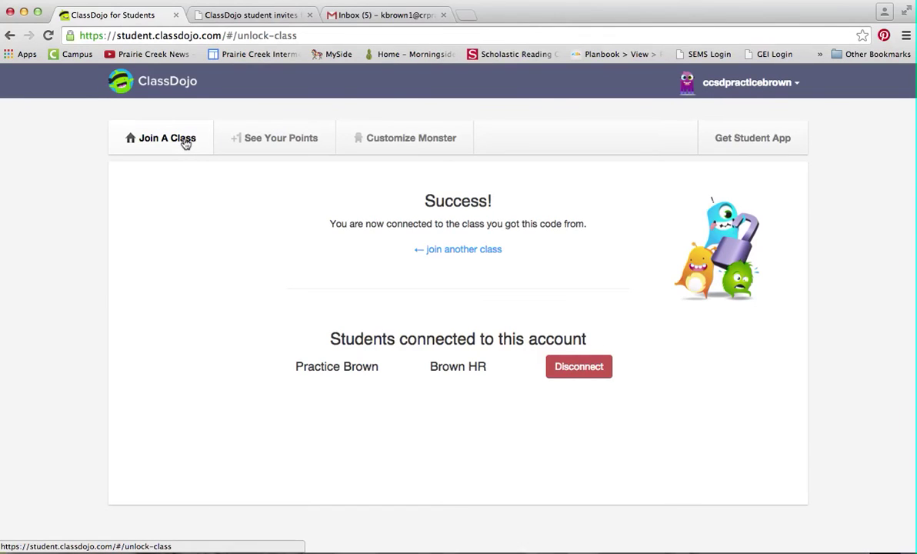
# View this week's points, return to Join A Class, then go to Customize Monster
pyautogui.click(269, 140)
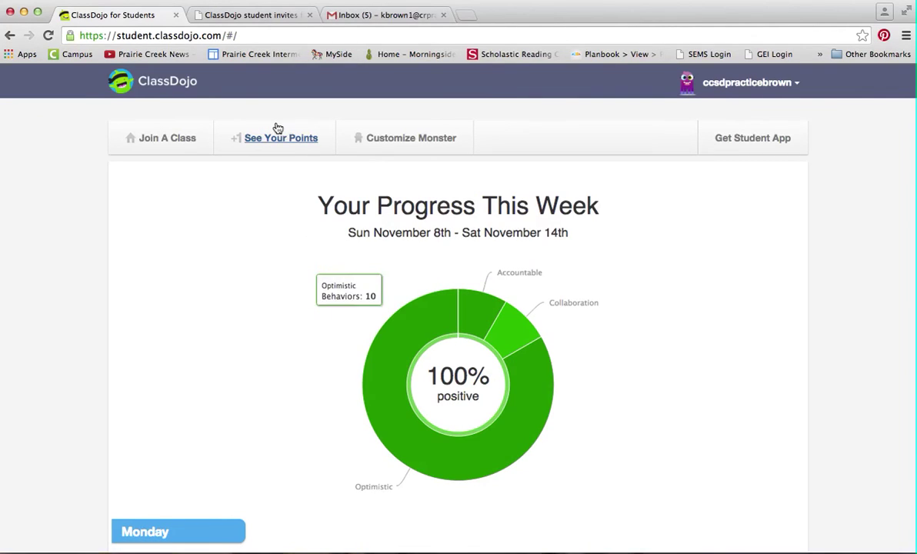
pyautogui.click(203, 139)
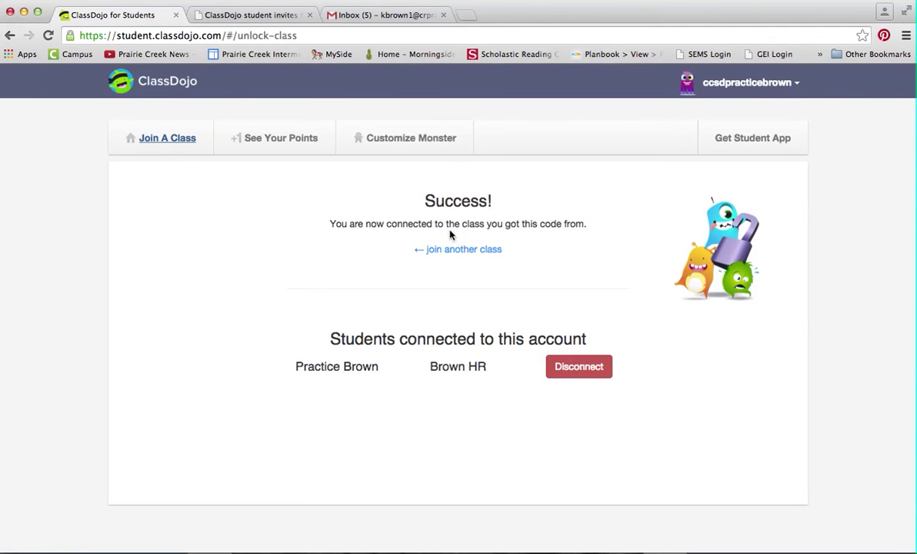
pyautogui.click(390, 143)
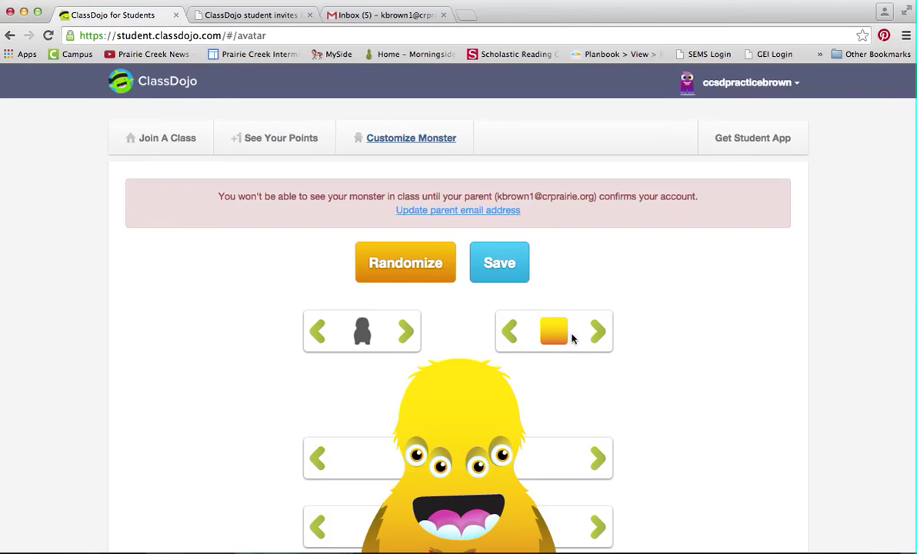
# Switch the yellow monster's eyes to the many-eyes style and save it
pyautogui.scroll(-3, 554, 426)
pyautogui.scroll(2, 570, 419)
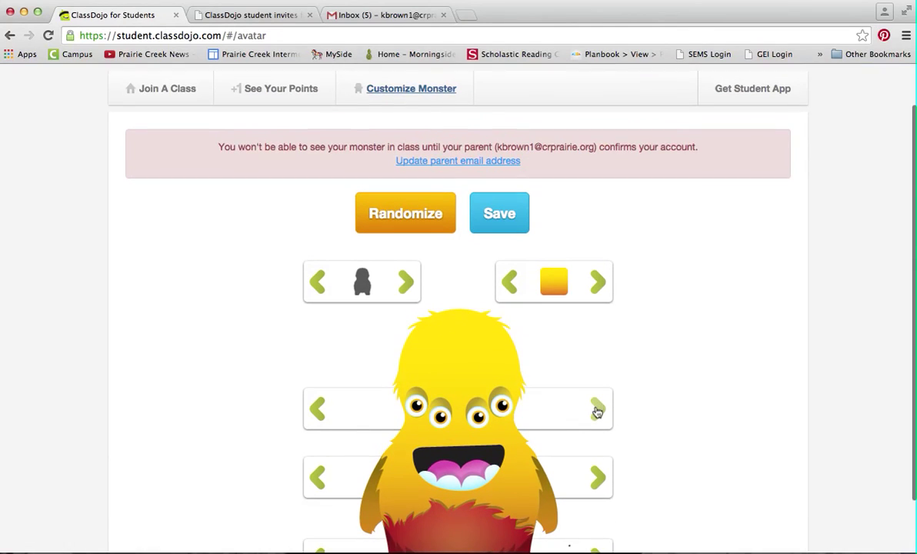
pyautogui.click(597, 412)
pyautogui.click(596, 412)
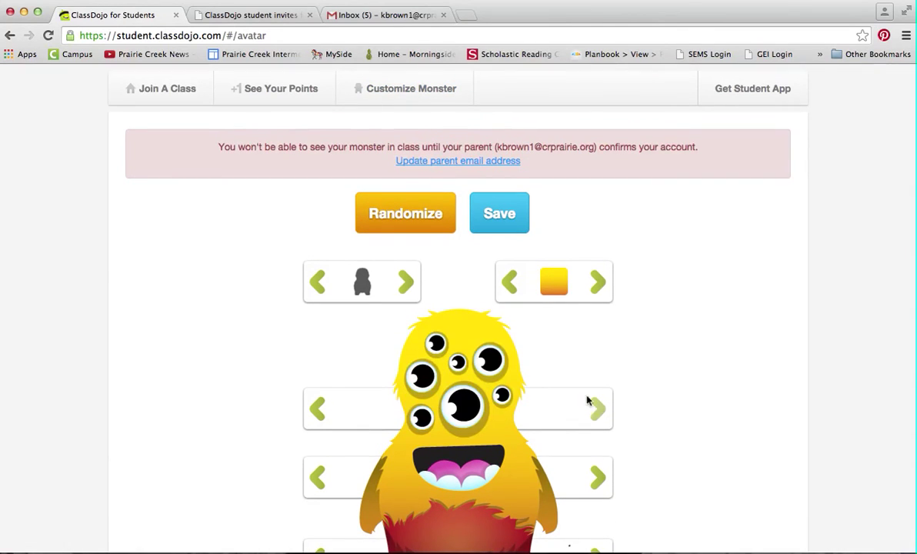
pyautogui.click(502, 221)
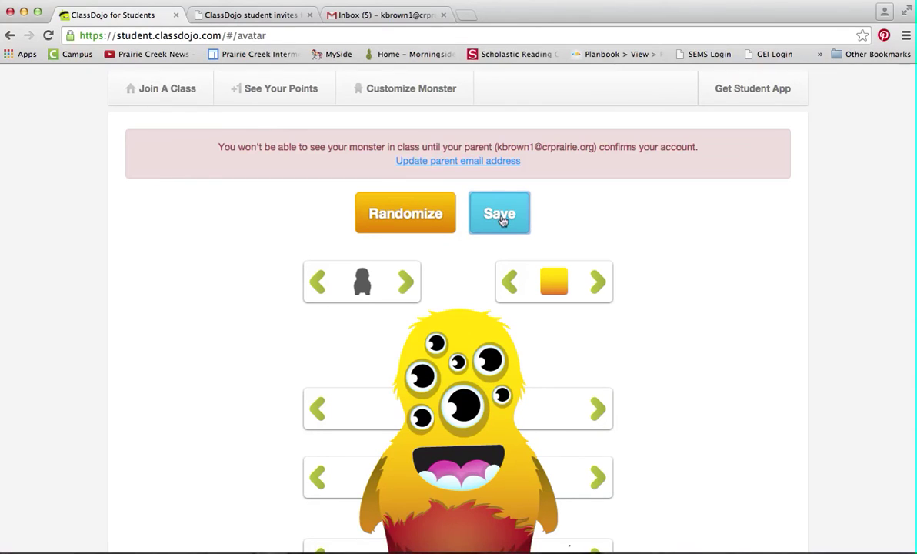
pyautogui.click(366, 17)
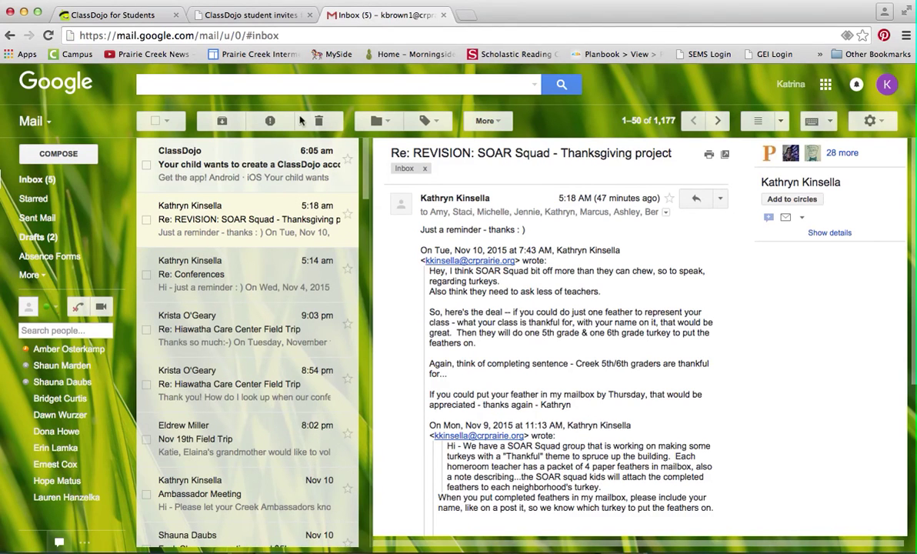
# Open the ClassDojo consent email and follow its Activate account link
pyautogui.click(206, 164)
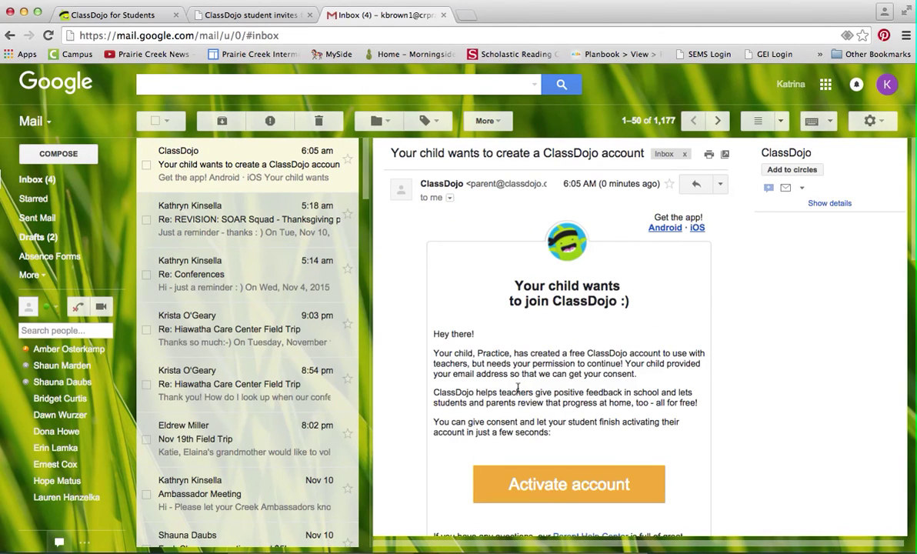
pyautogui.click(567, 485)
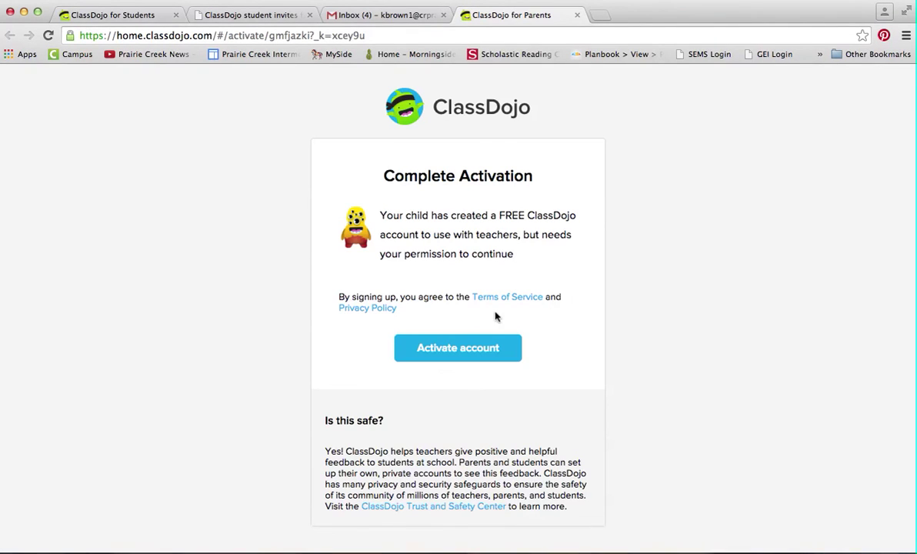
# Activate the child's account on the Complete Activation page
pyautogui.click(452, 350)
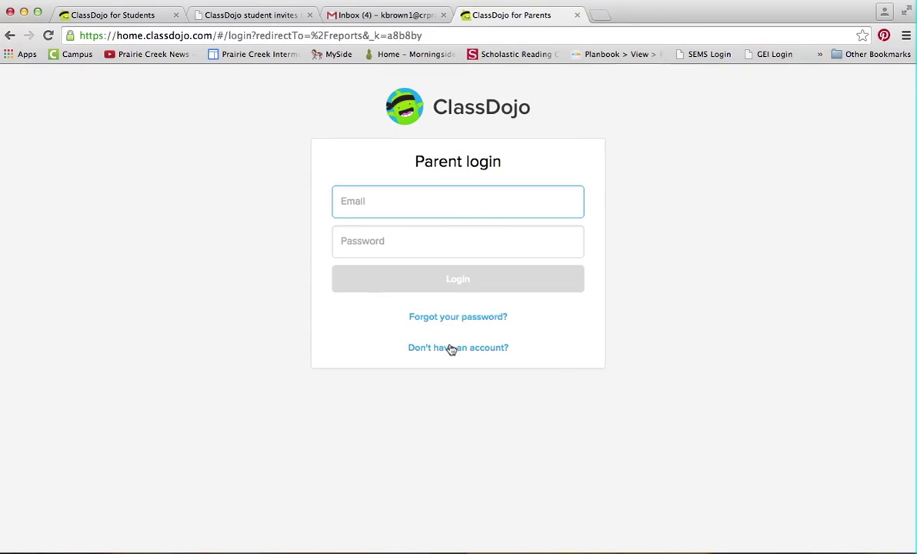